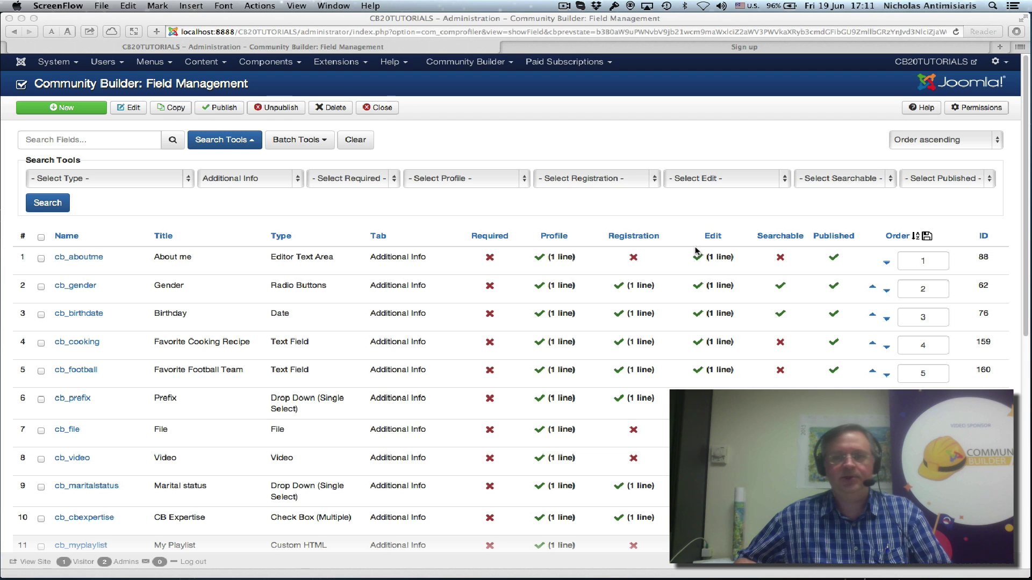
On the sign-up form, choose Other for Favorite color to reveal Other Color, then switch to Blue.
click(663, 50)
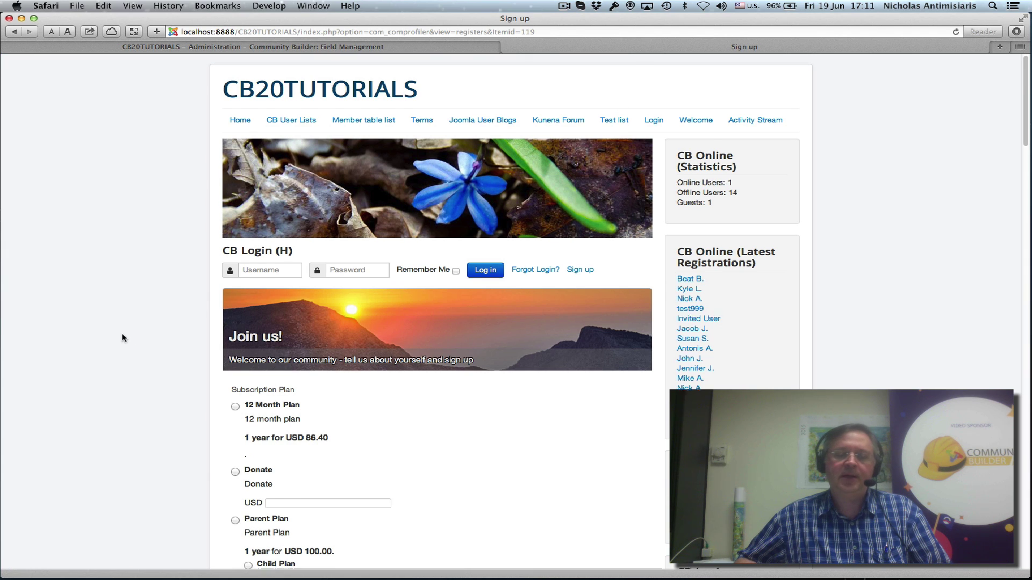
scroll(123, 337, down, 15)
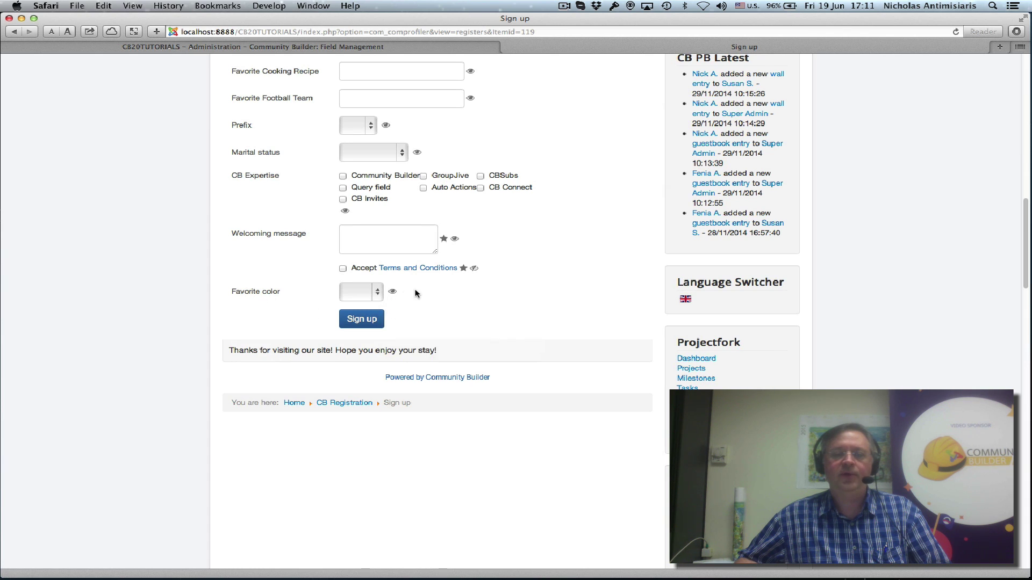
click(377, 291)
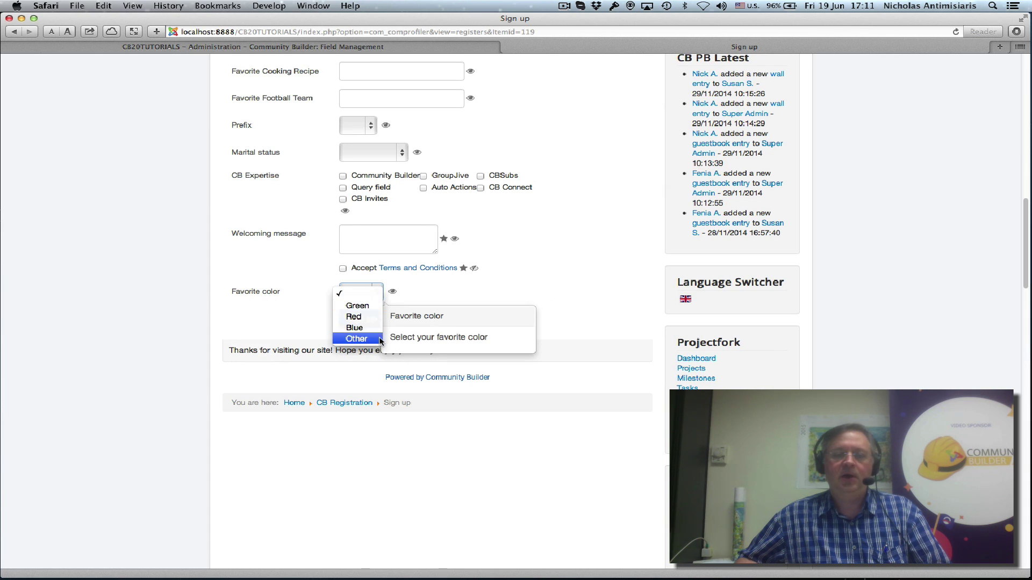
click(356, 339)
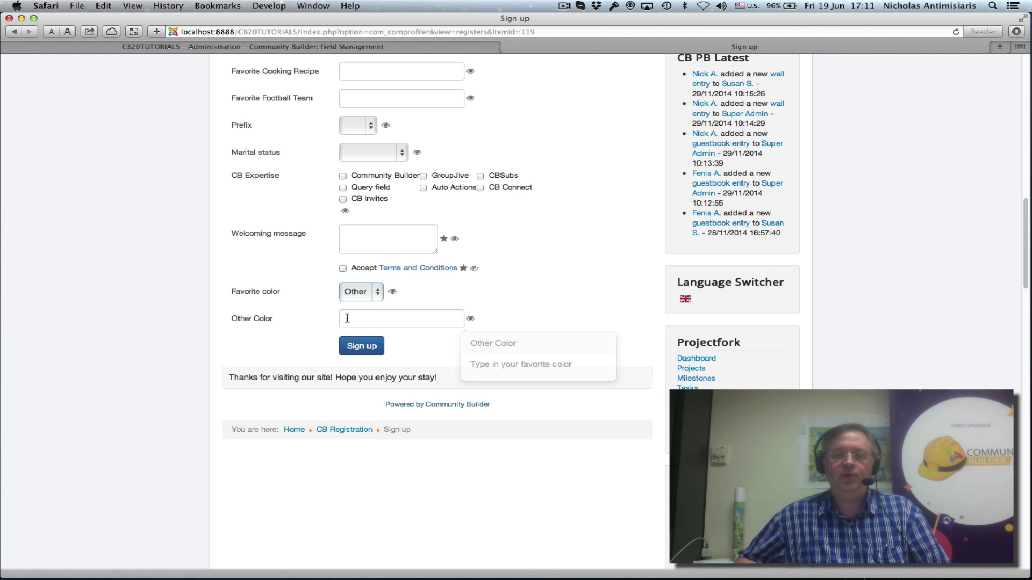
click(365, 292)
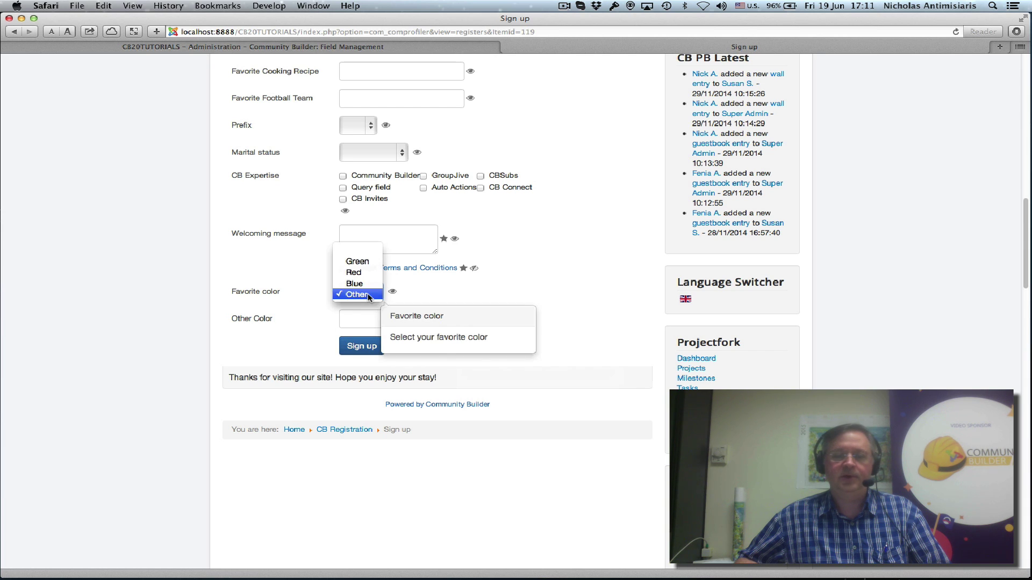
click(368, 284)
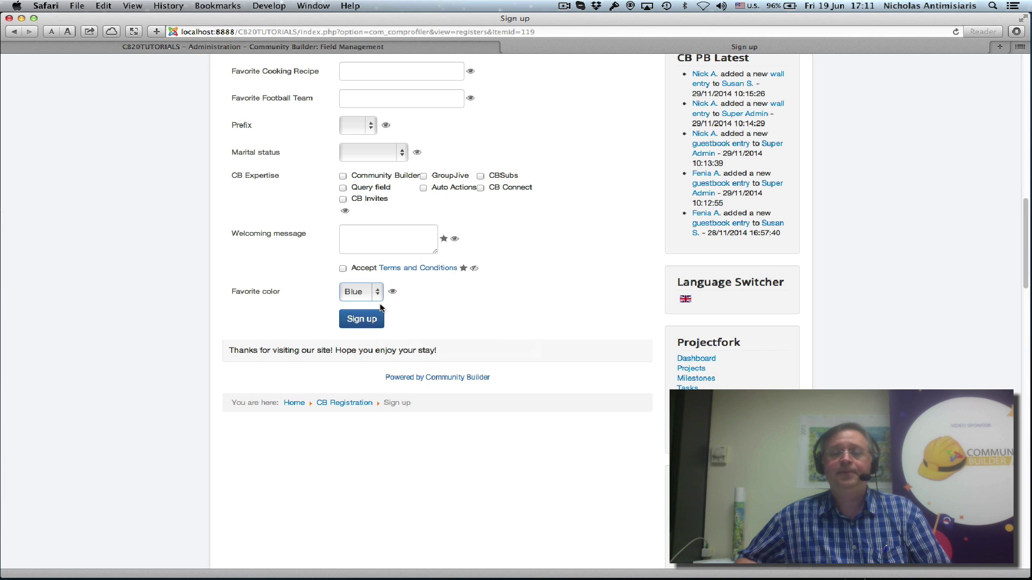
With Gender set to Male, then Female, check both Favorite Cooking Recipe and Favorite Football Team stay visible.
scroll(381, 308, up, 1)
scroll(380, 308, up, 5)
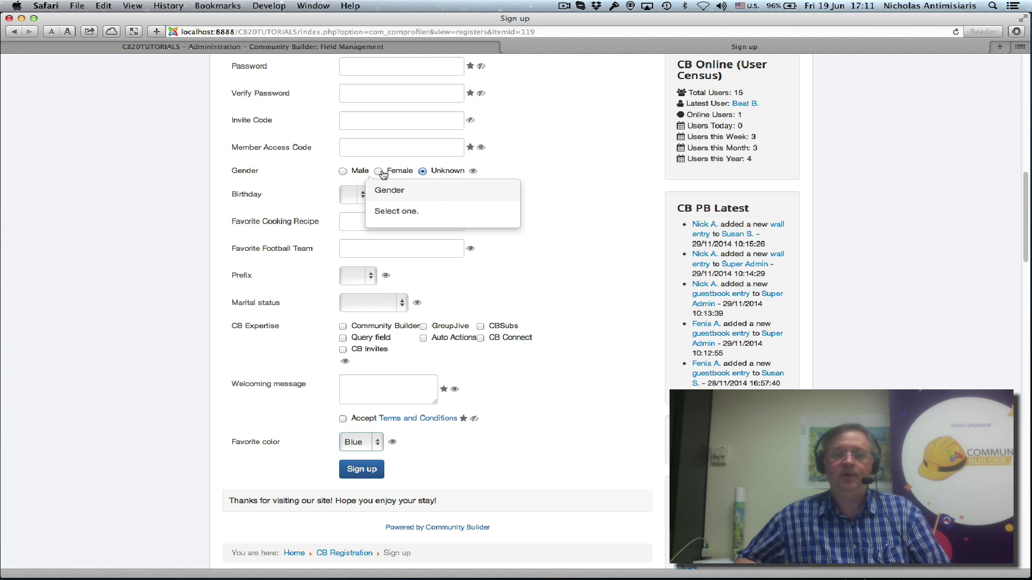
click(343, 173)
click(272, 229)
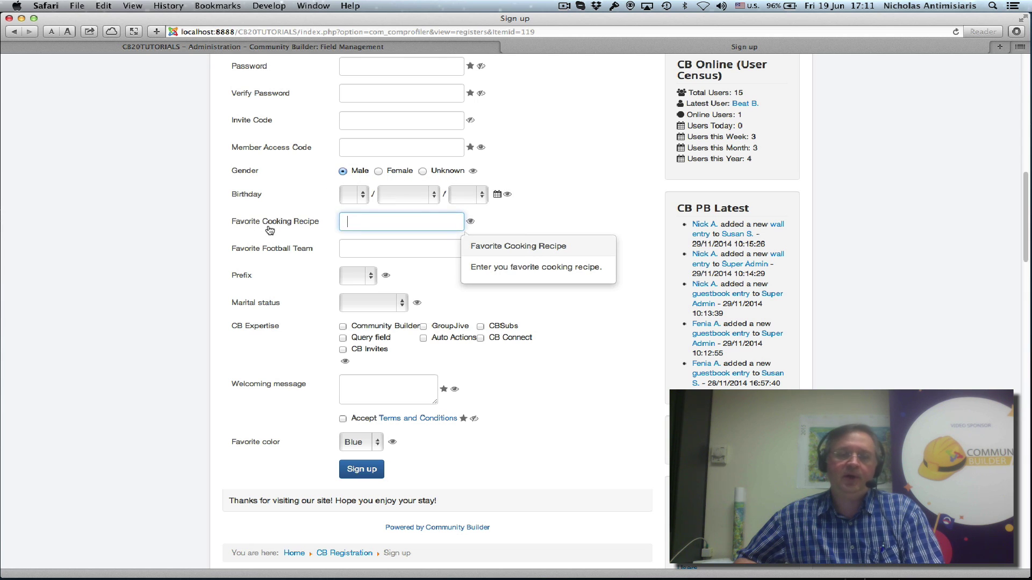
click(285, 251)
click(349, 219)
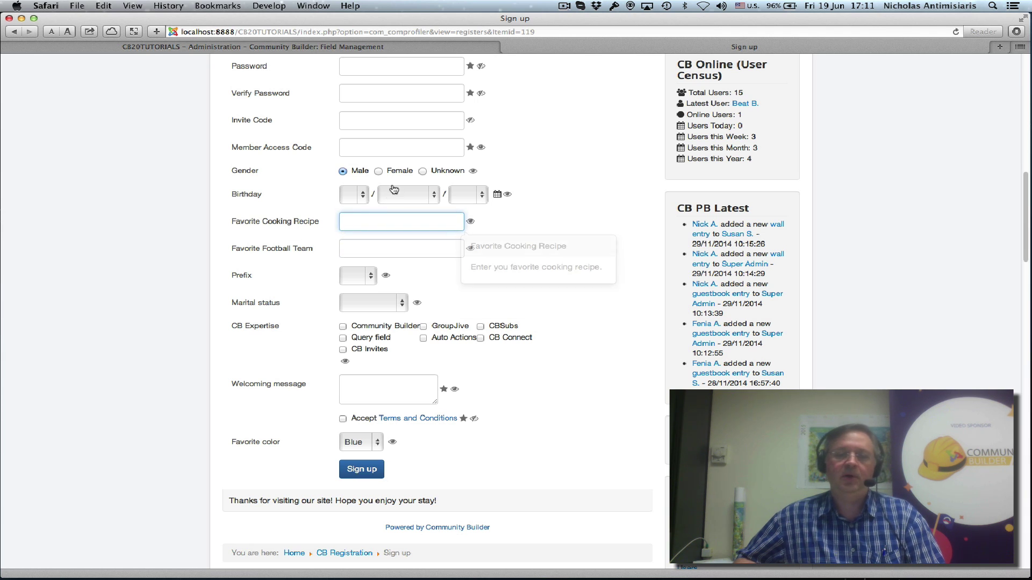
click(379, 171)
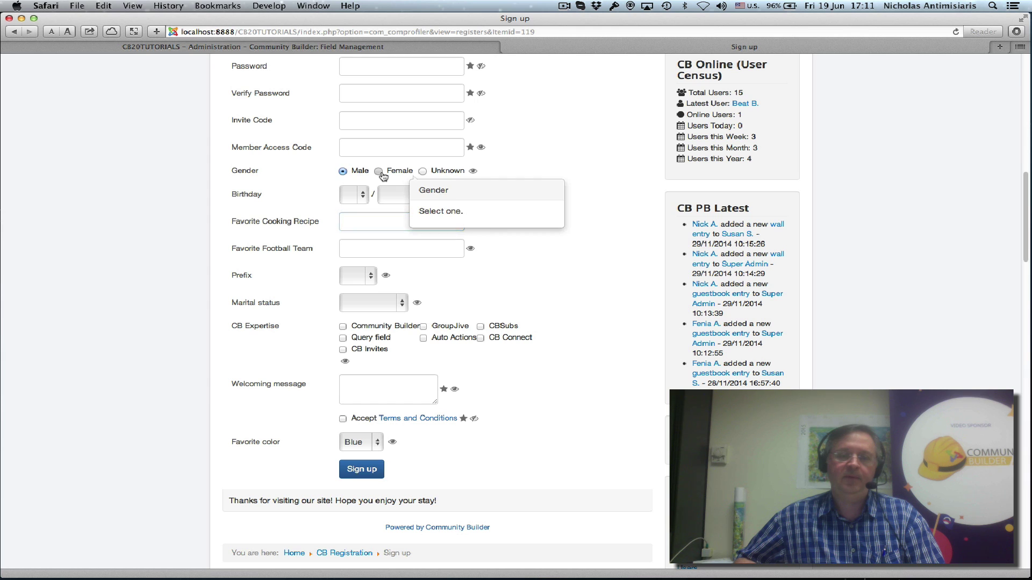
click(353, 220)
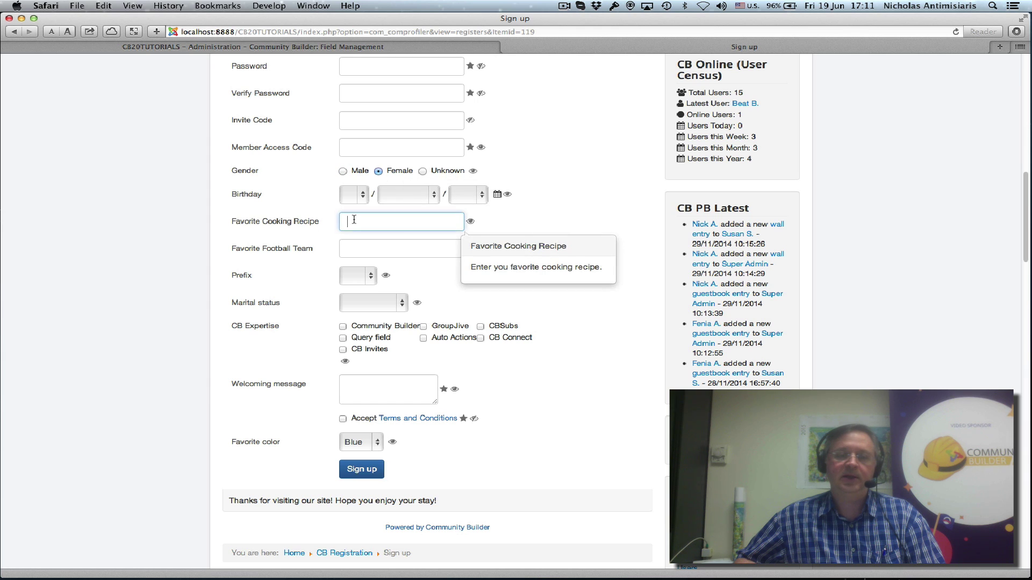
click(354, 250)
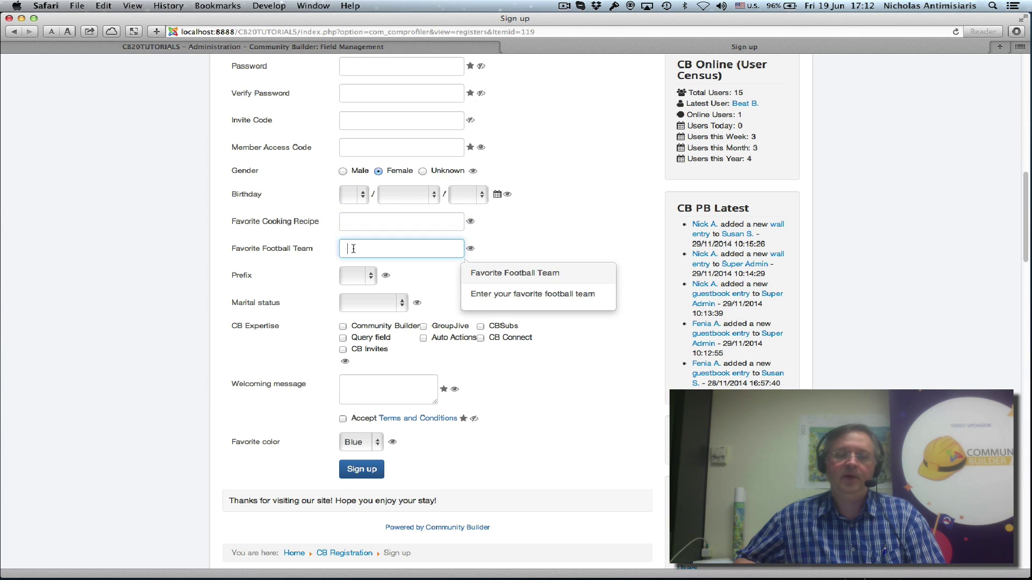
Toggle Gender through Male, Female and Male again while checking the favourite fields, then reset Gender to Unknown.
click(342, 171)
click(356, 246)
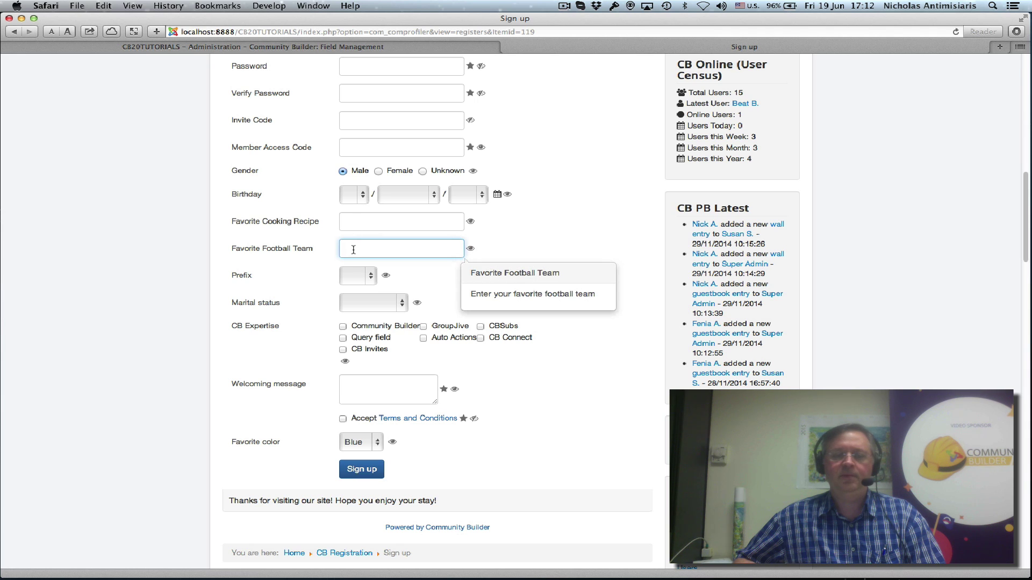
click(378, 170)
click(369, 221)
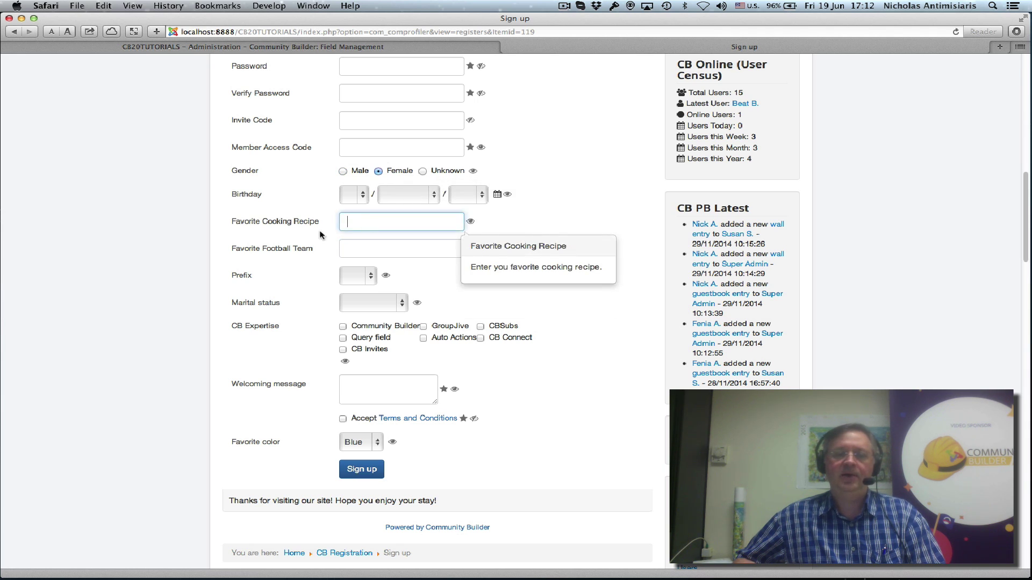
click(343, 171)
click(423, 171)
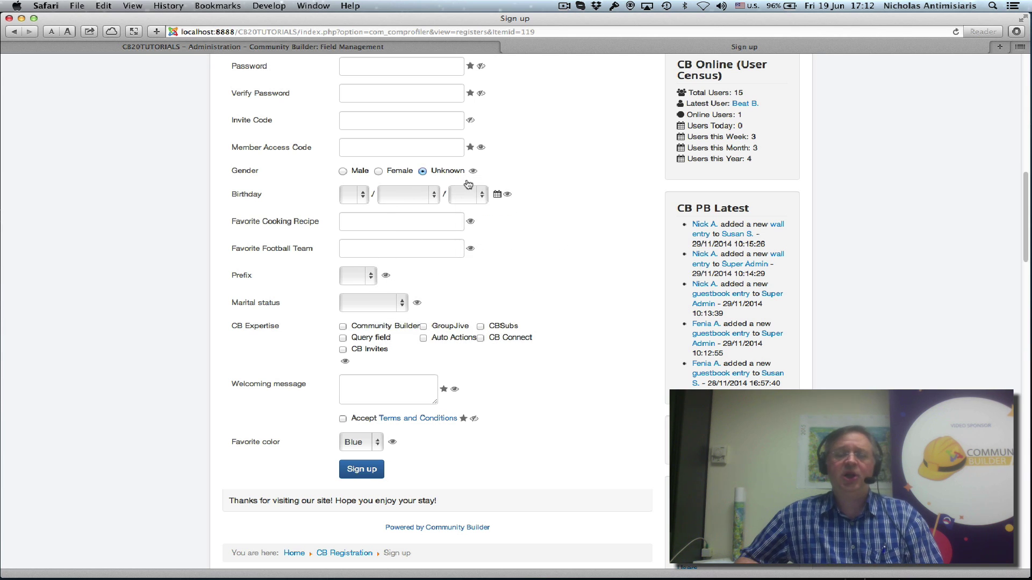
click(299, 46)
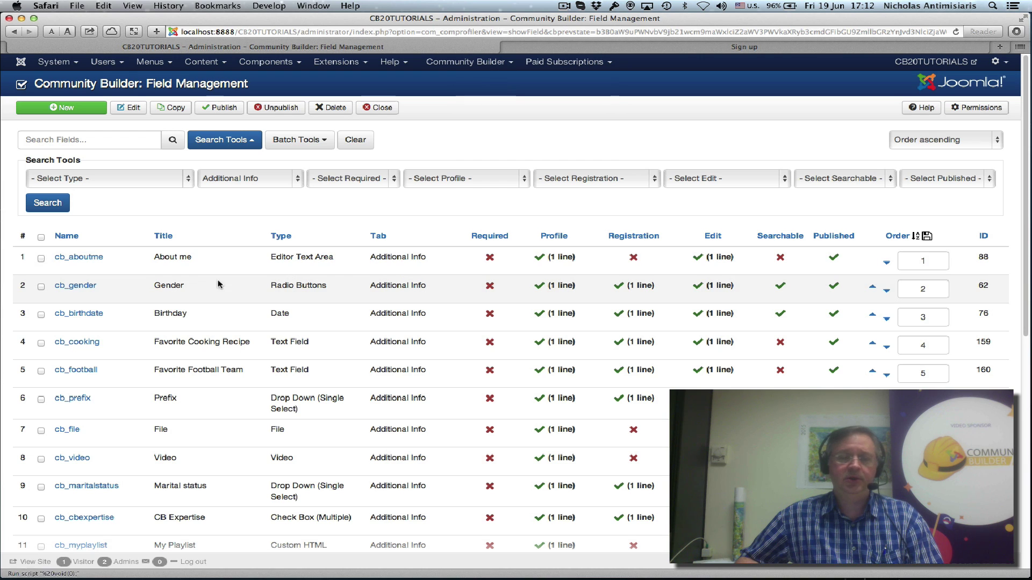
scroll(187, 304, down, 1)
scroll(187, 304, down, 5)
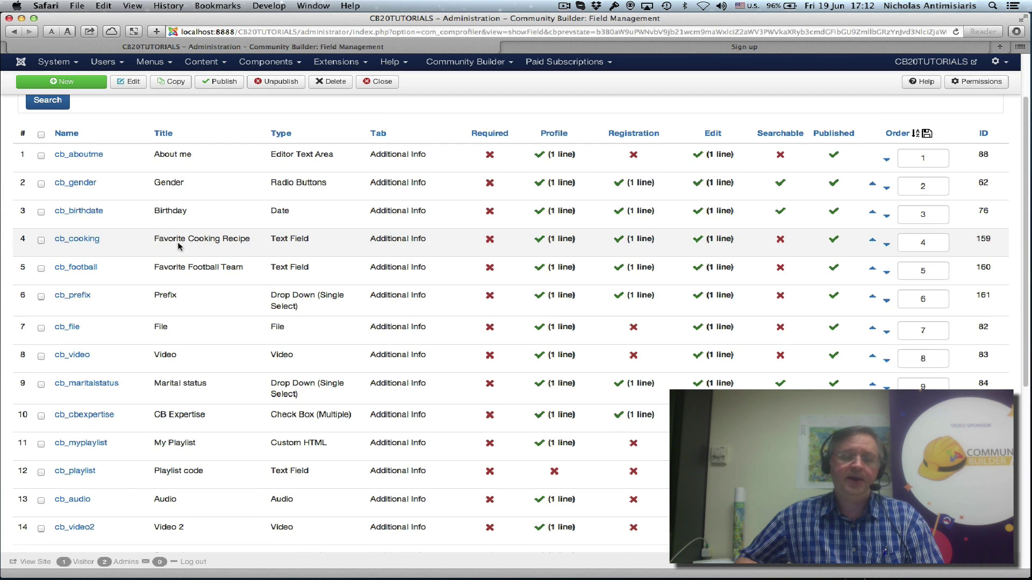
click(72, 245)
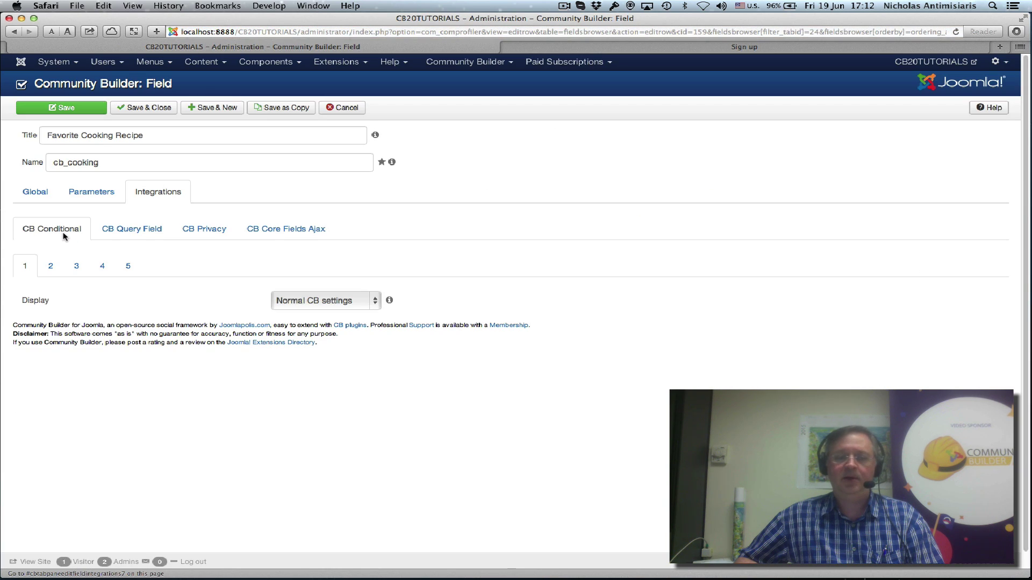
mouse_move(313, 301)
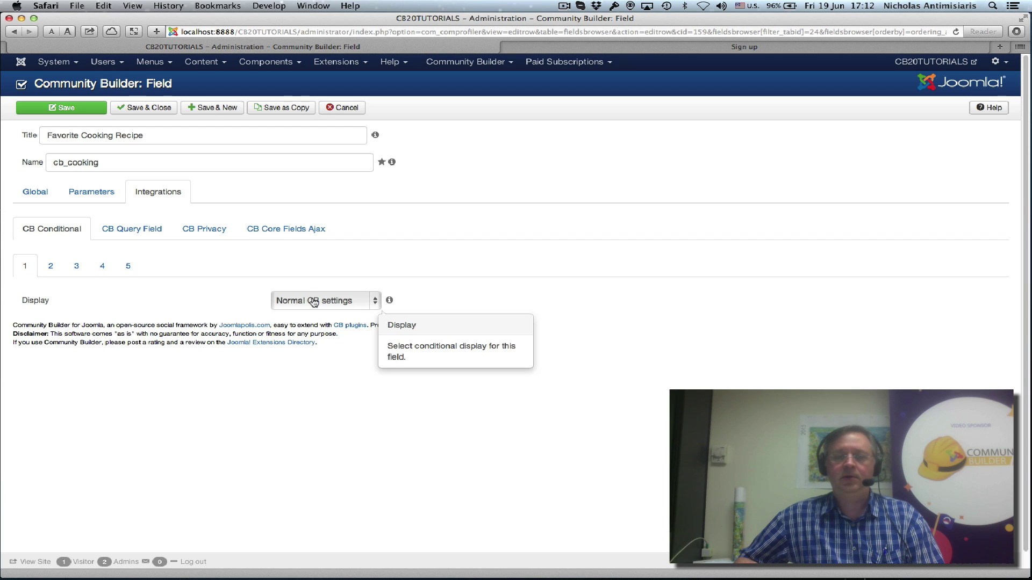
click(342, 112)
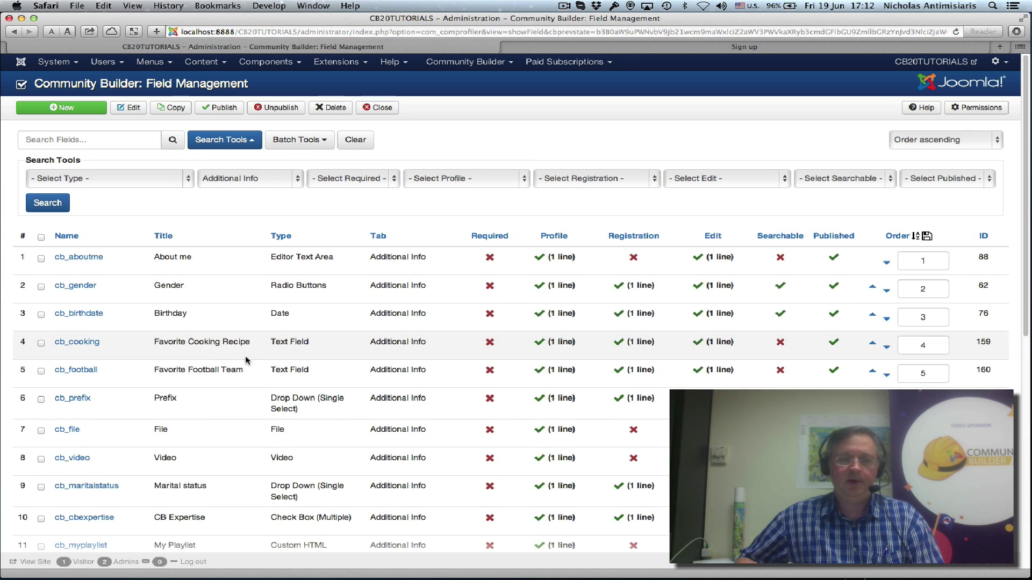
click(73, 286)
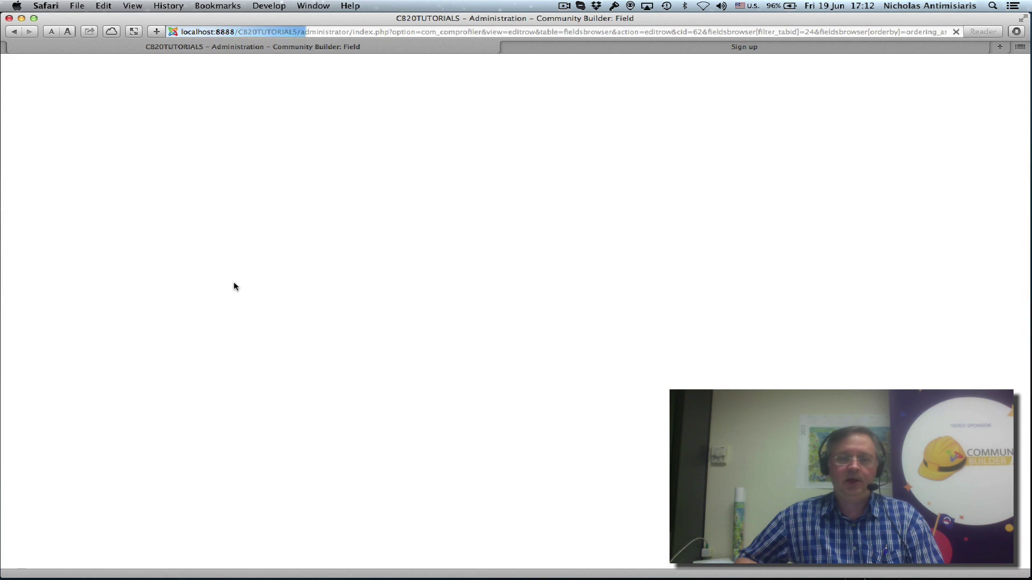
scroll(283, 325, down, 5)
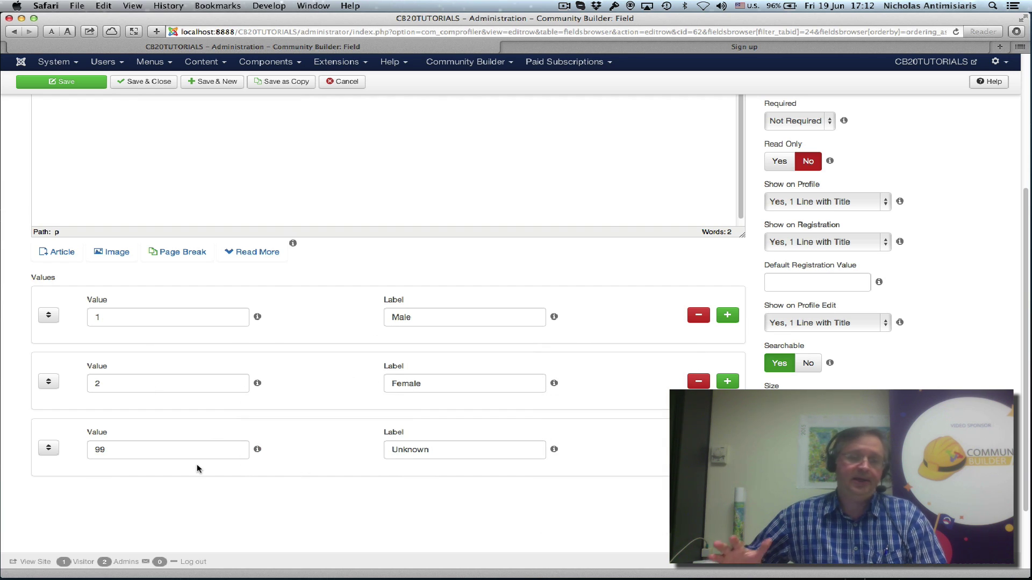
scroll(261, 420, up, 5)
scroll(261, 420, up, 2)
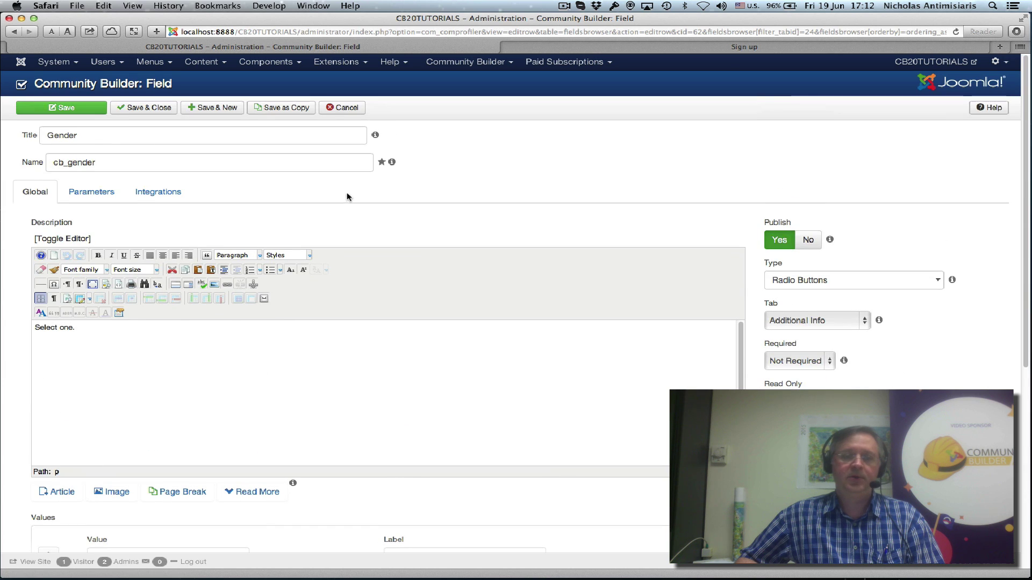
click(339, 109)
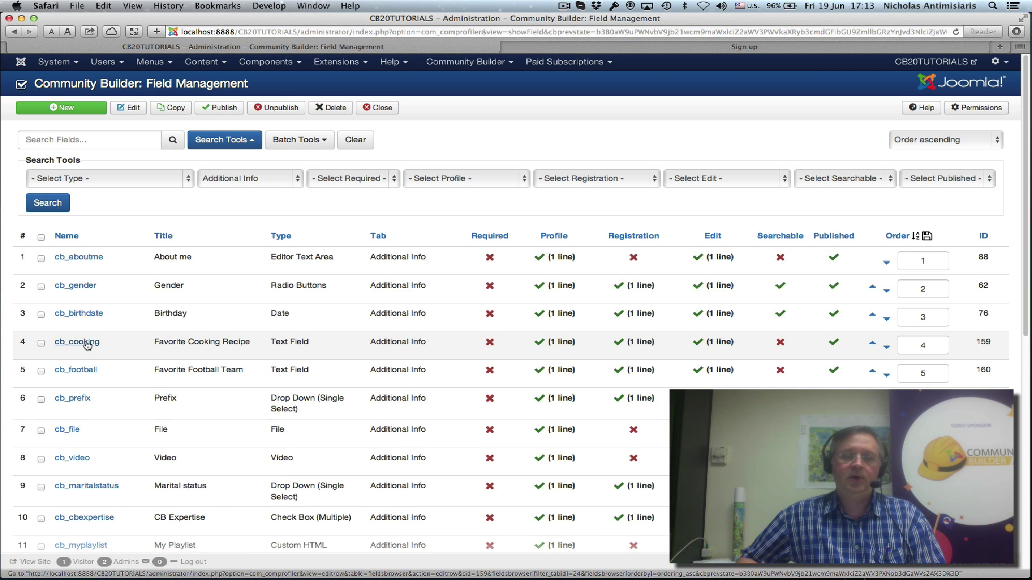
In cb_cooking's CB Conditional settings, set Display to Field conditional self: hide when Gender Equal To 1.
click(84, 343)
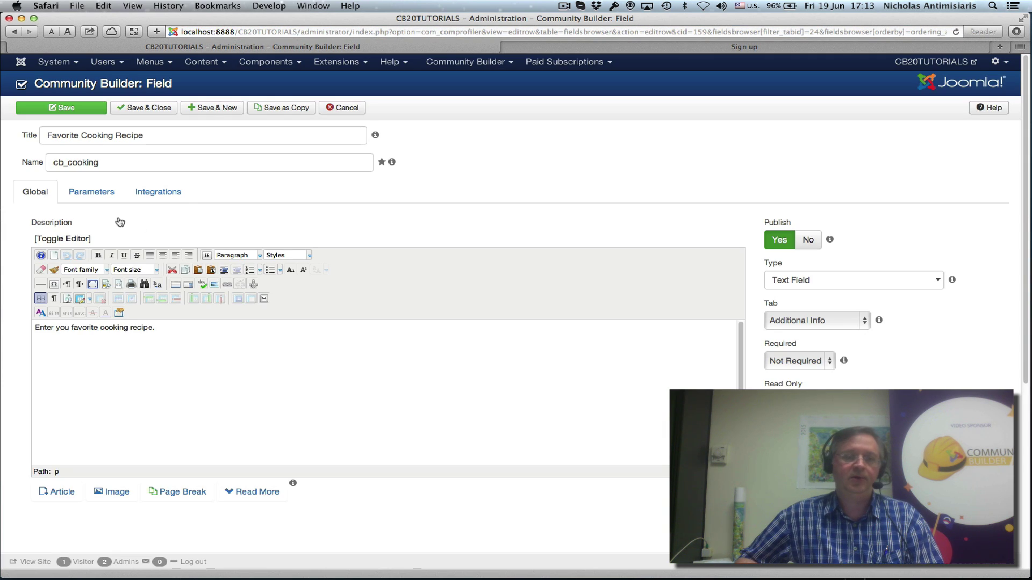
click(150, 197)
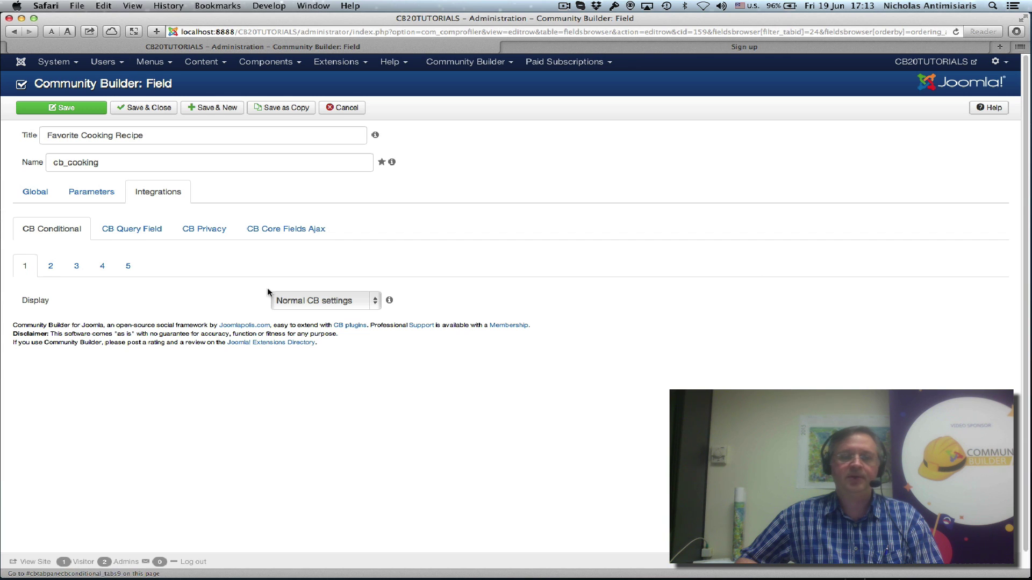
click(312, 305)
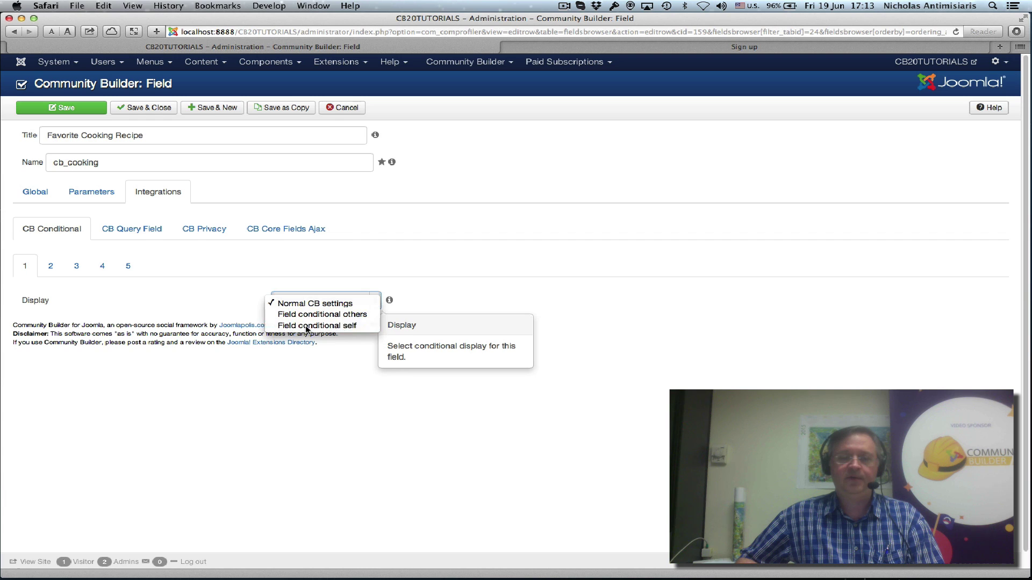
click(306, 327)
mouse_move(56, 161)
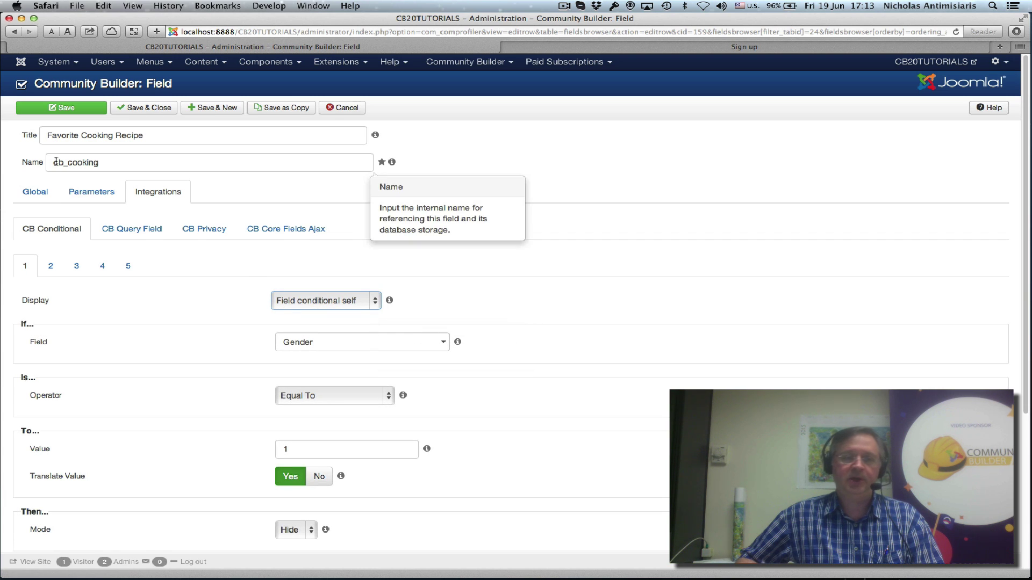
scroll(519, 313, down, 4)
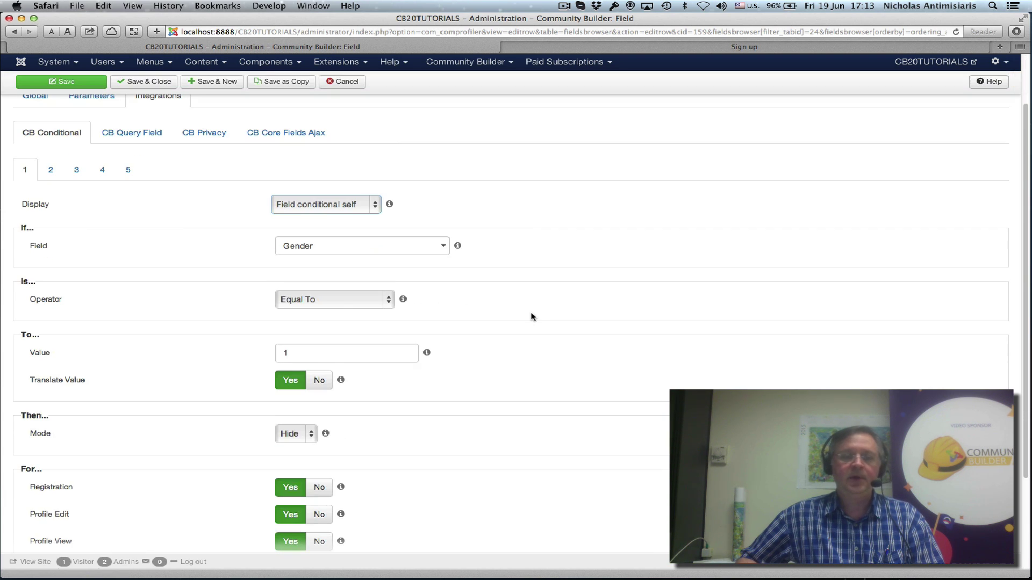
mouse_move(299, 246)
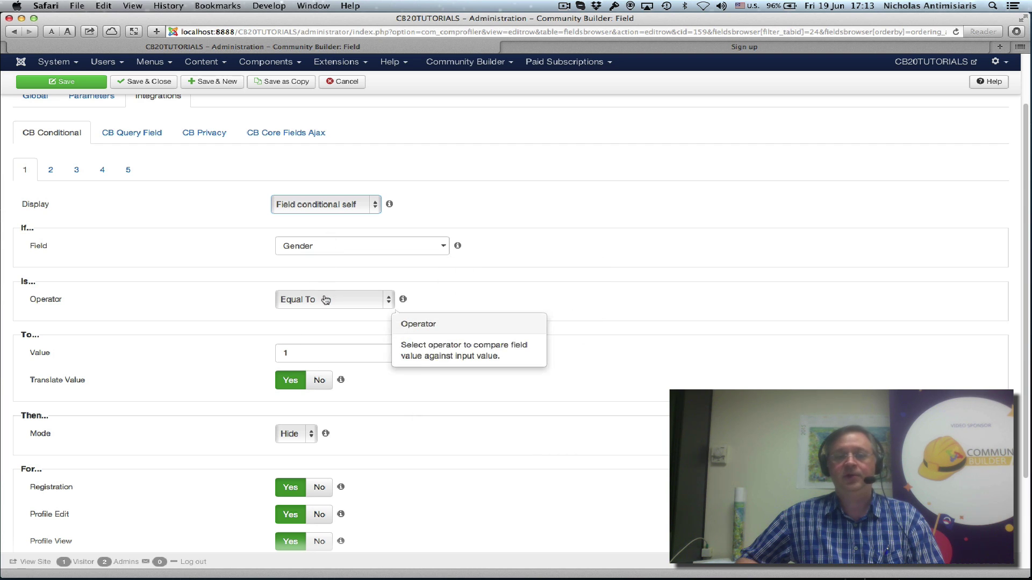
mouse_move(334, 355)
scroll(184, 434, down, 2)
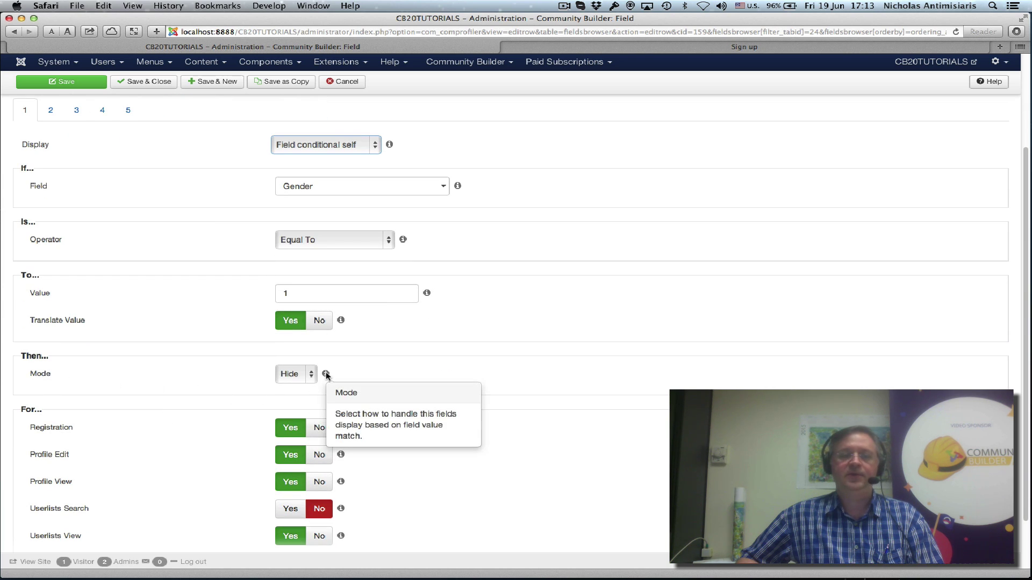
scroll(239, 208, up, 5)
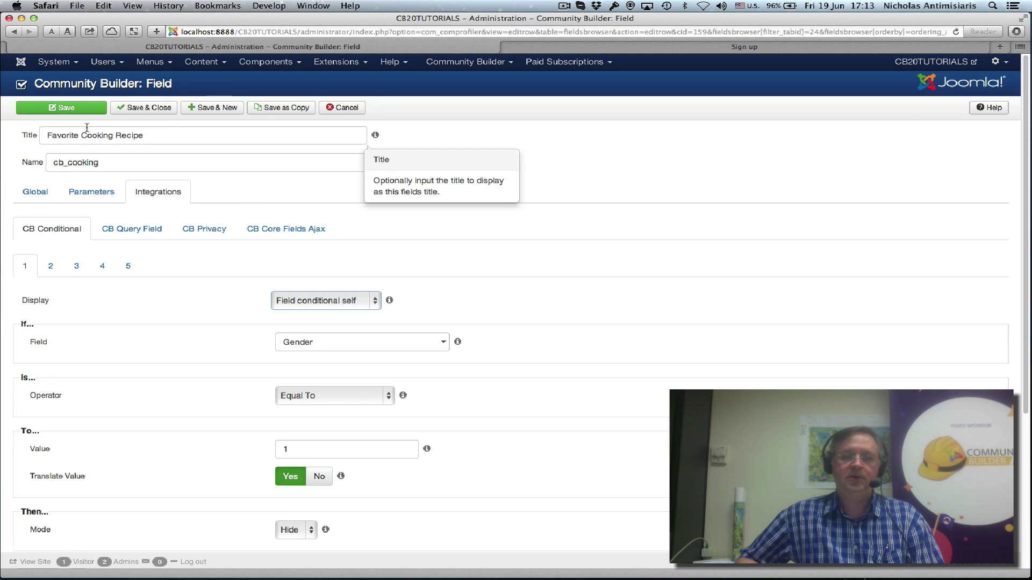
Save the Favorite Cooking Recipe field and reload the site's sign-up page.
click(83, 109)
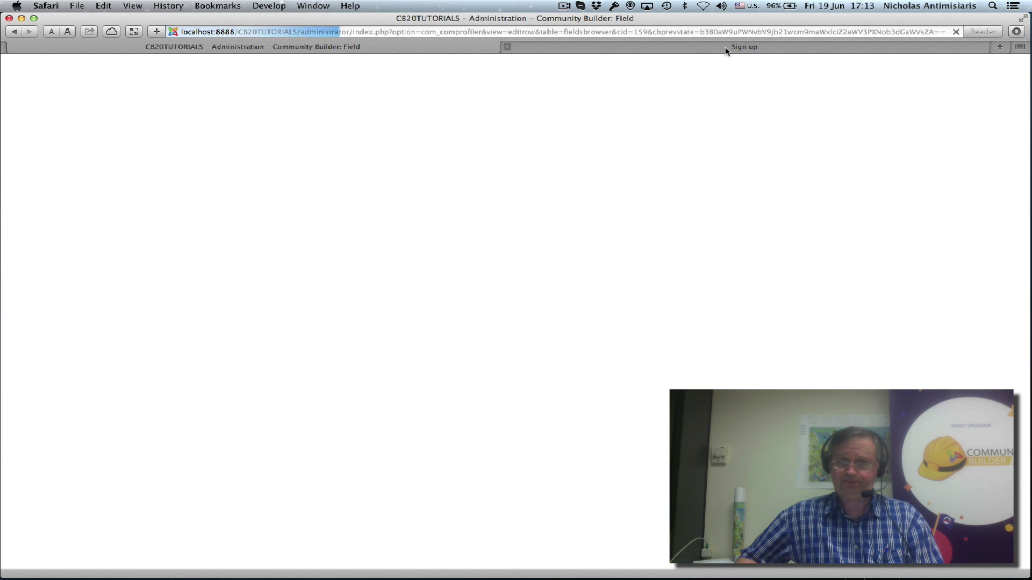
click(725, 50)
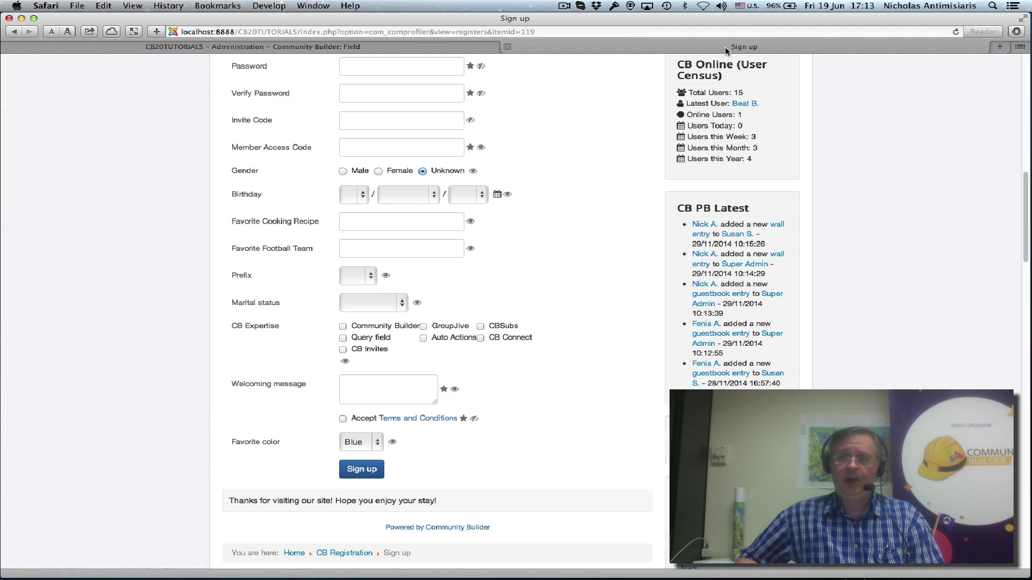
click(956, 32)
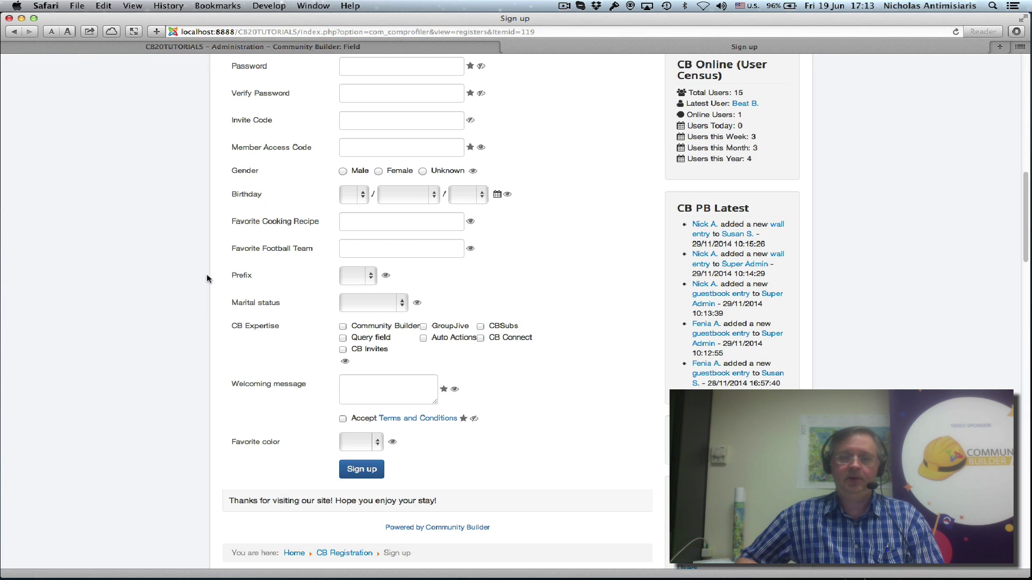
Select Male to hide Favorite Cooking Recipe, then Female to bring it back.
mouse_move(345, 178)
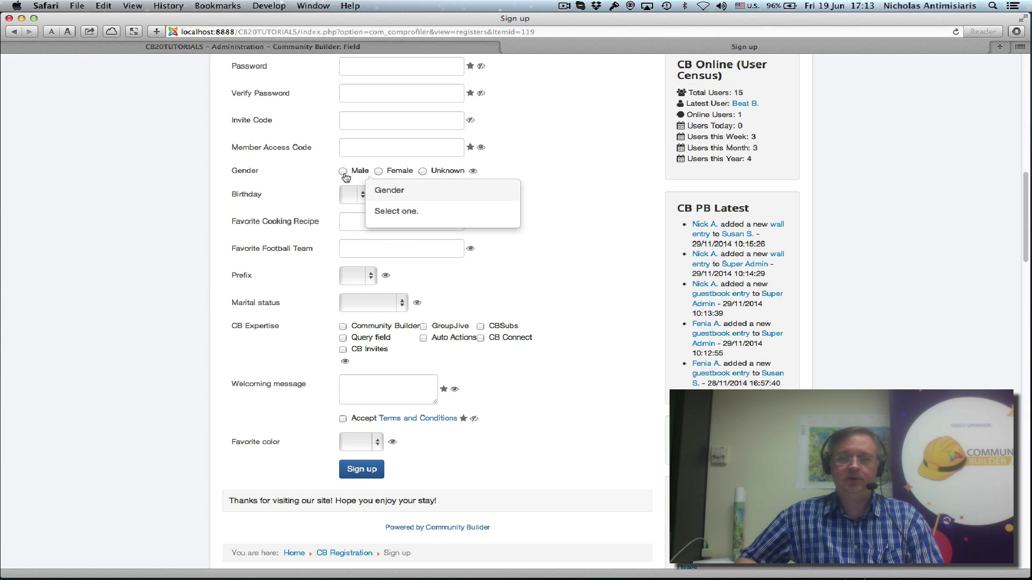
click(343, 173)
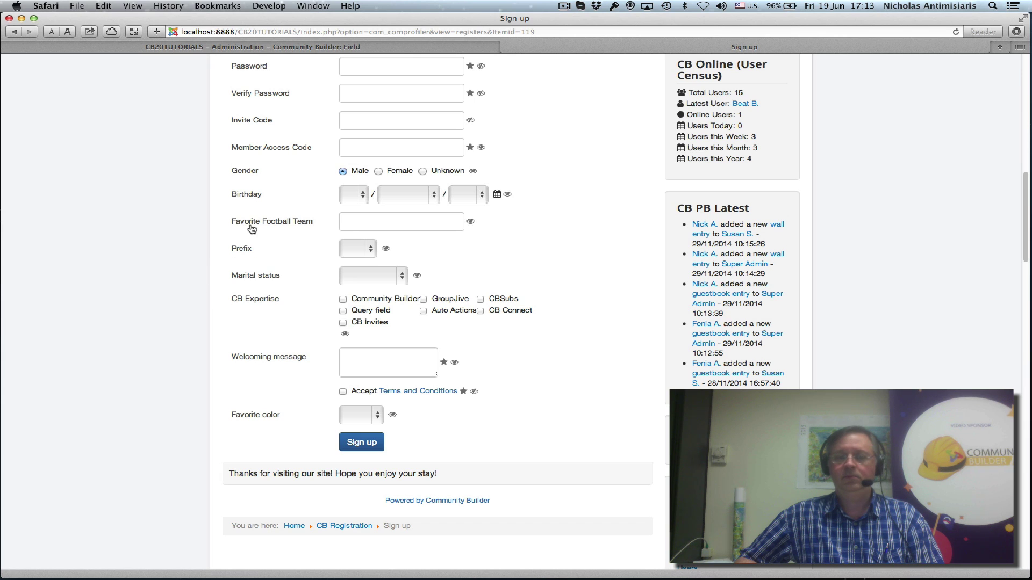
click(380, 172)
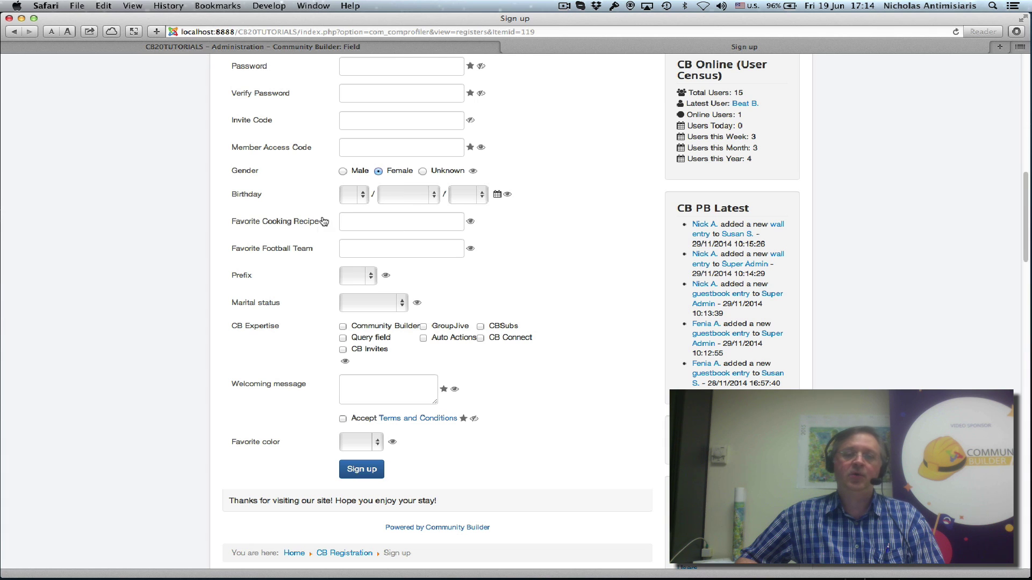
Leave the cooking field without changes and open cb_football for editing.
click(196, 47)
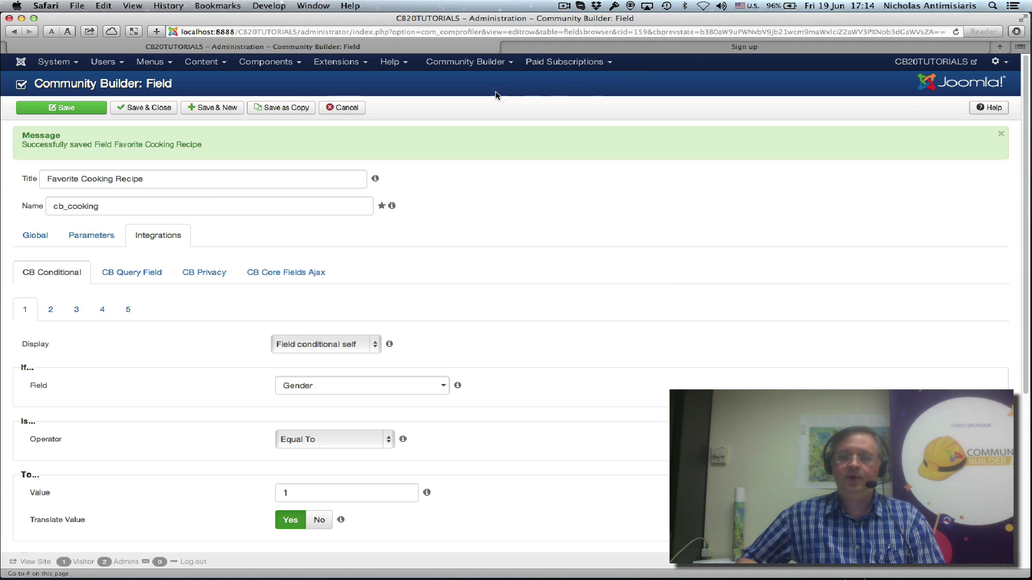
click(358, 109)
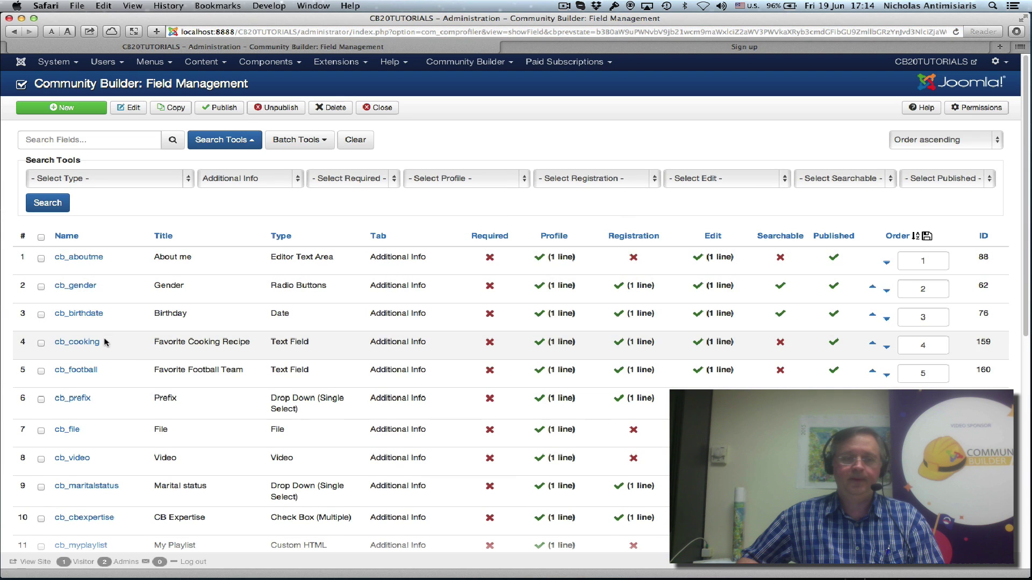
click(79, 372)
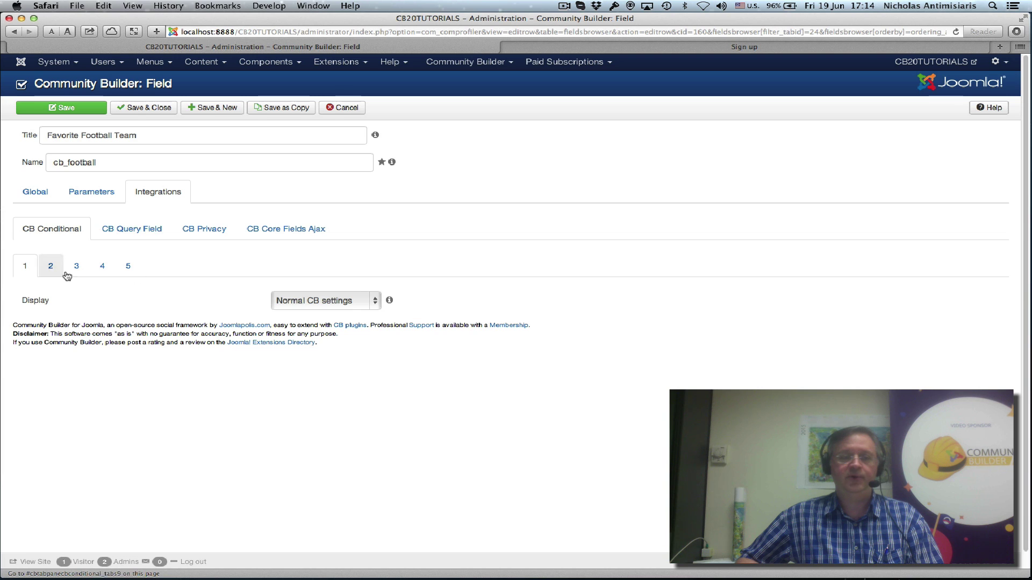
Set cb_football's Display to Field conditional self, hiding when Gender equals 2, and save and close.
click(345, 301)
click(340, 326)
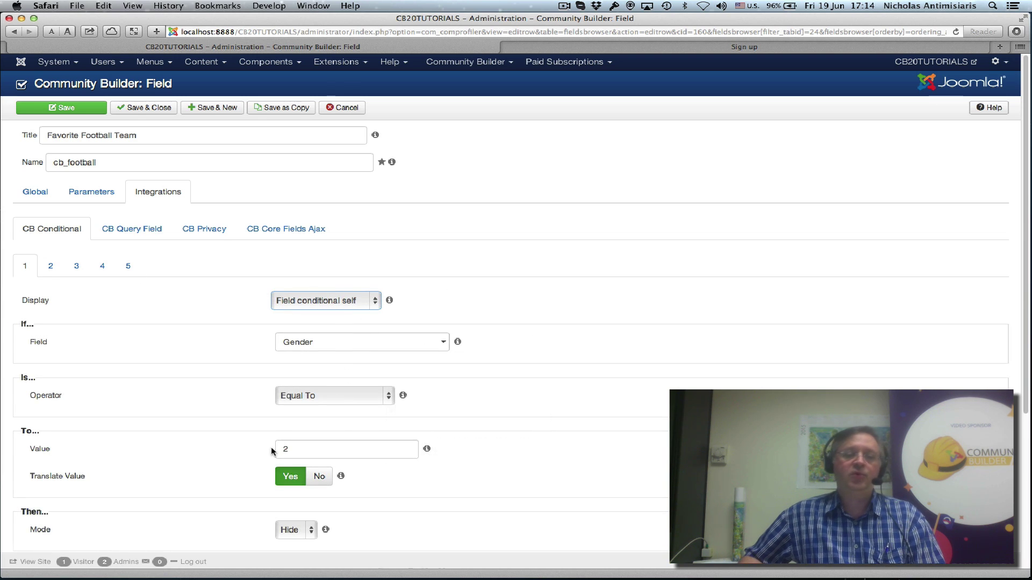
scroll(280, 453, down, 3)
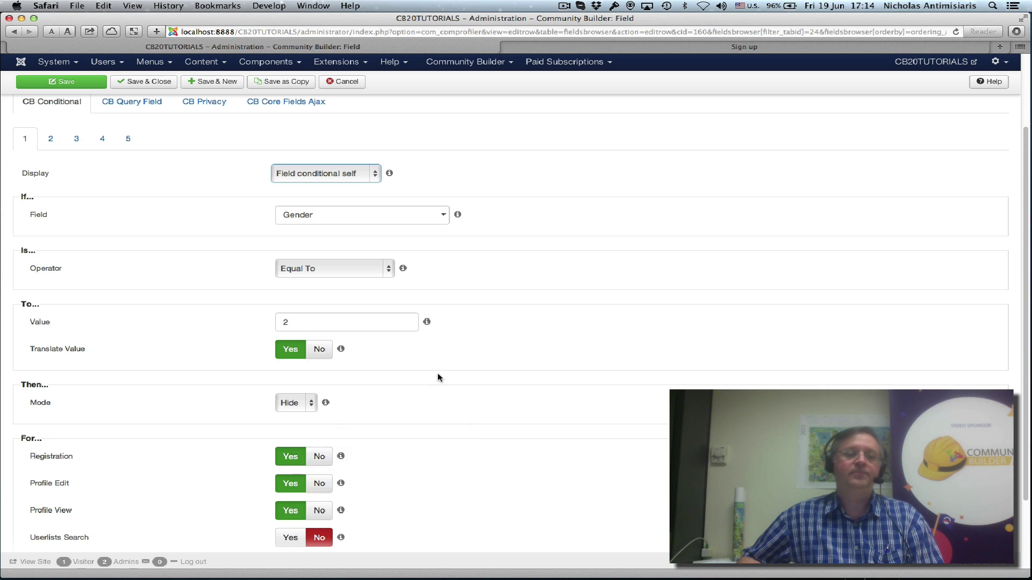
click(136, 81)
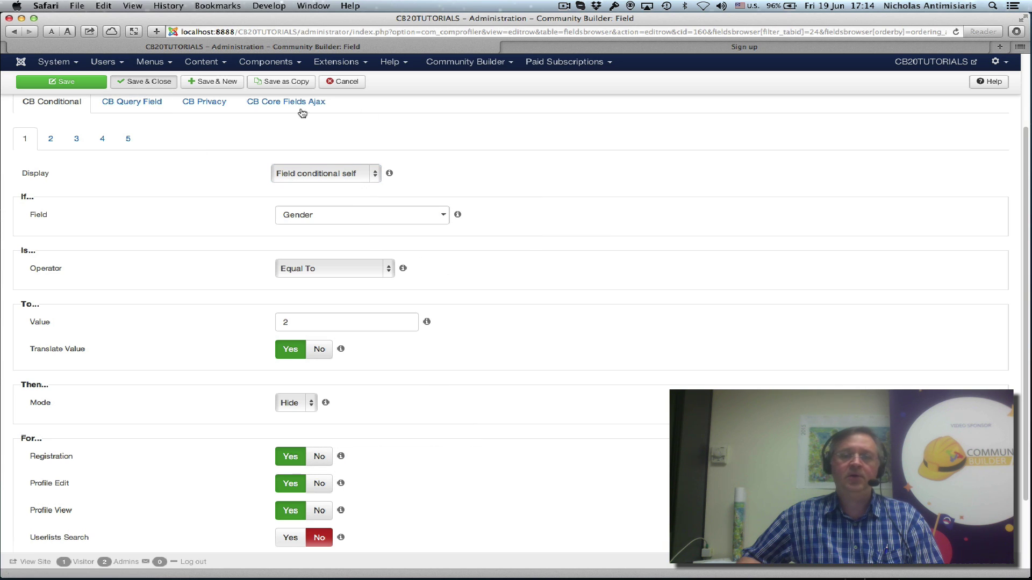
On the sign-up form, pick Male, Female, then Unknown to confirm each favourite field hides correctly.
click(694, 48)
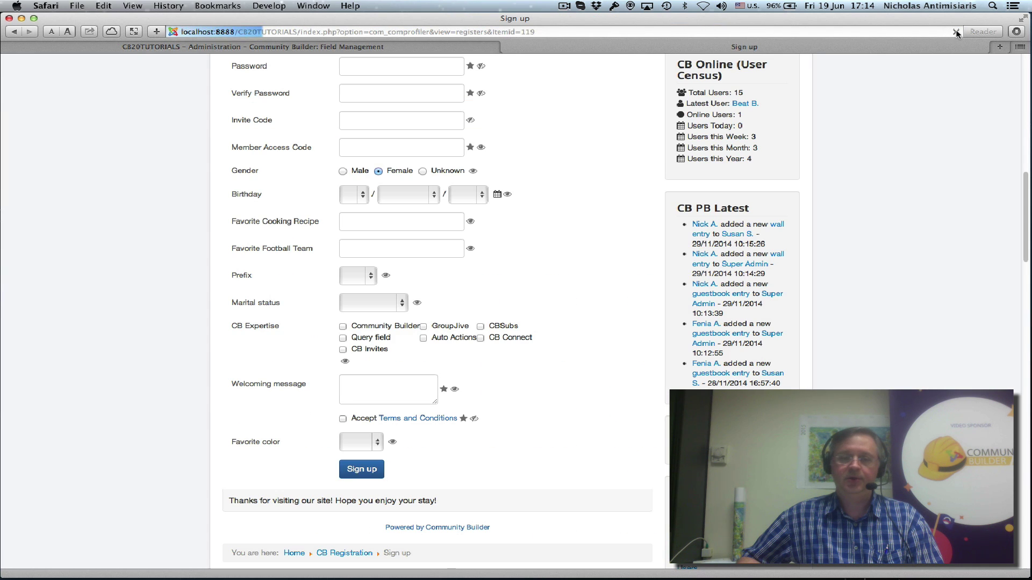
scroll(357, 331, down, 3)
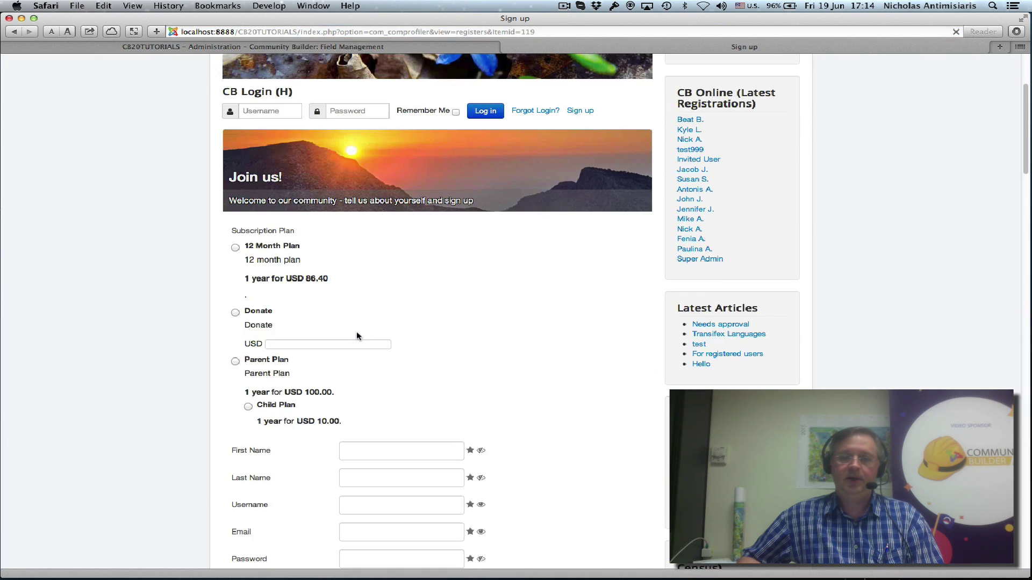
scroll(356, 332, down, 6)
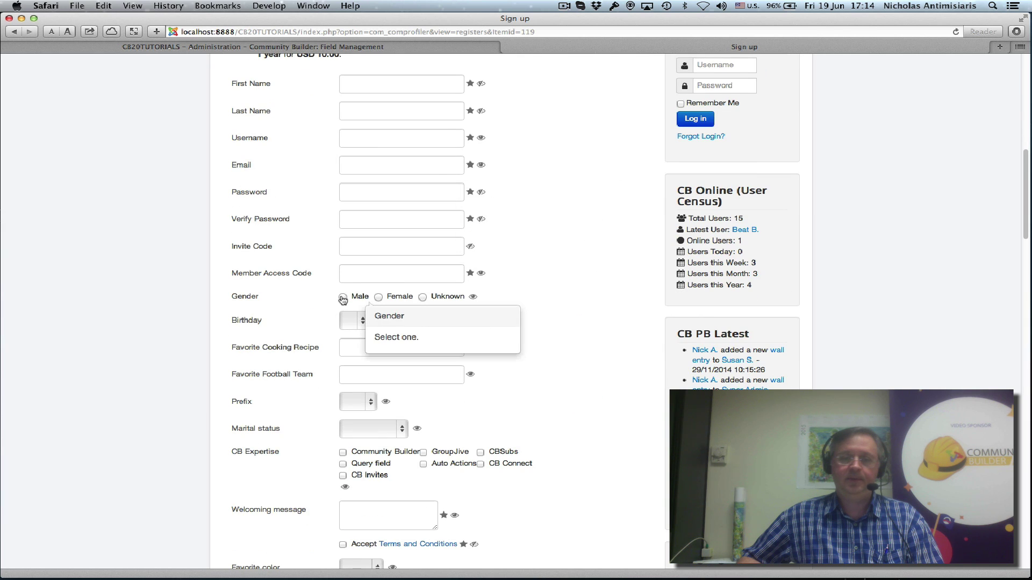
click(342, 298)
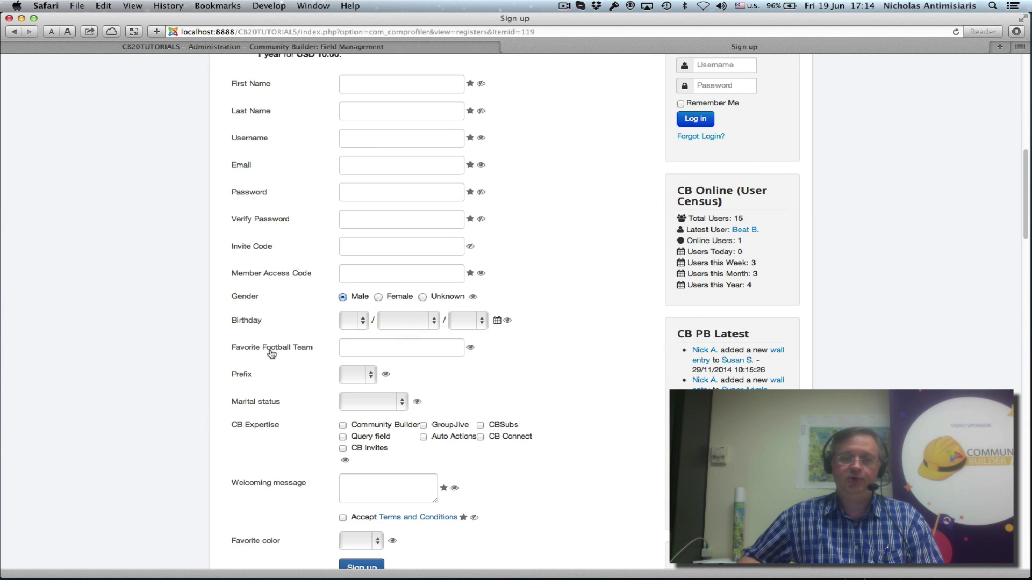
click(379, 298)
click(423, 298)
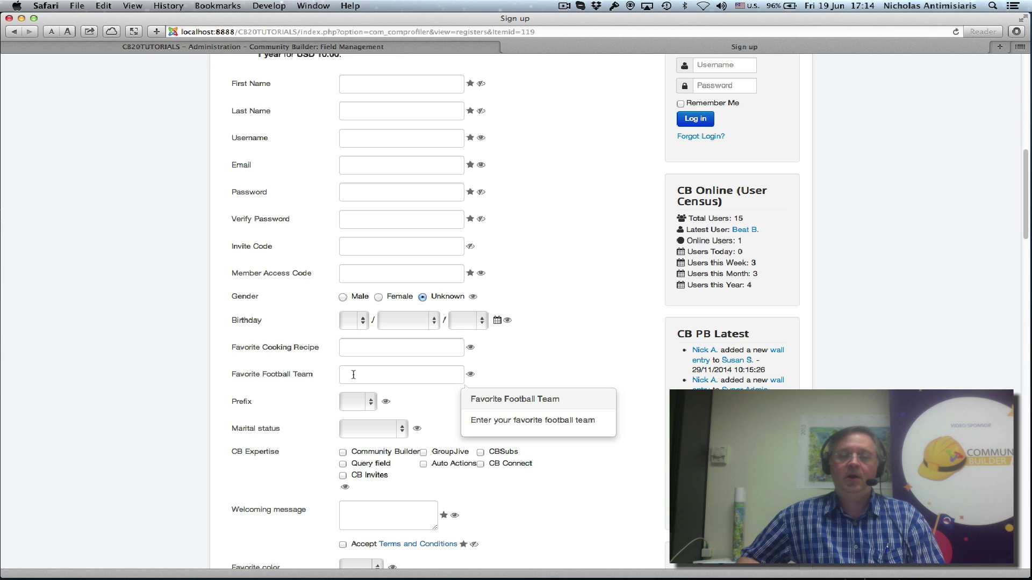
scroll(235, 415, down, 1)
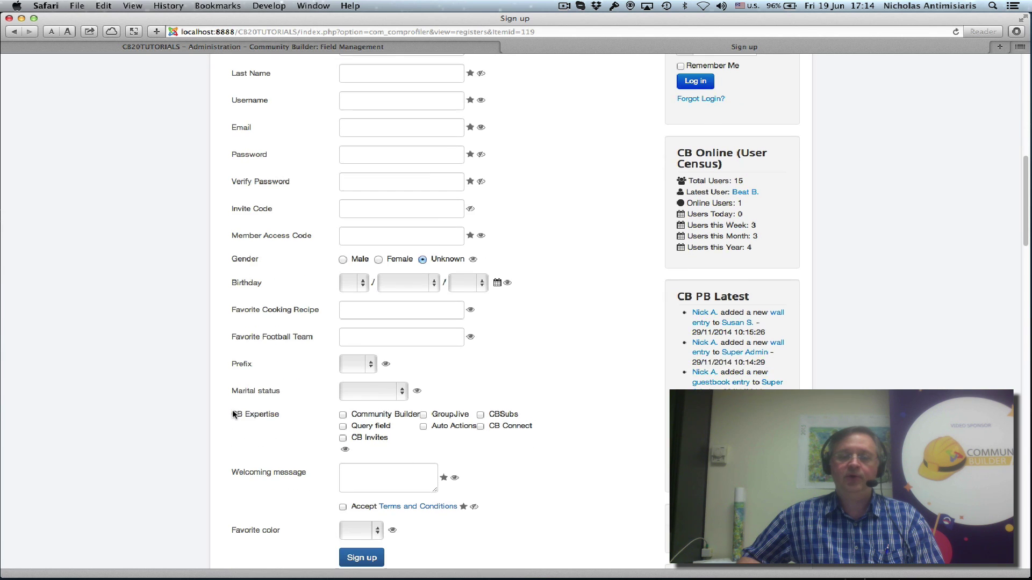
click(357, 366)
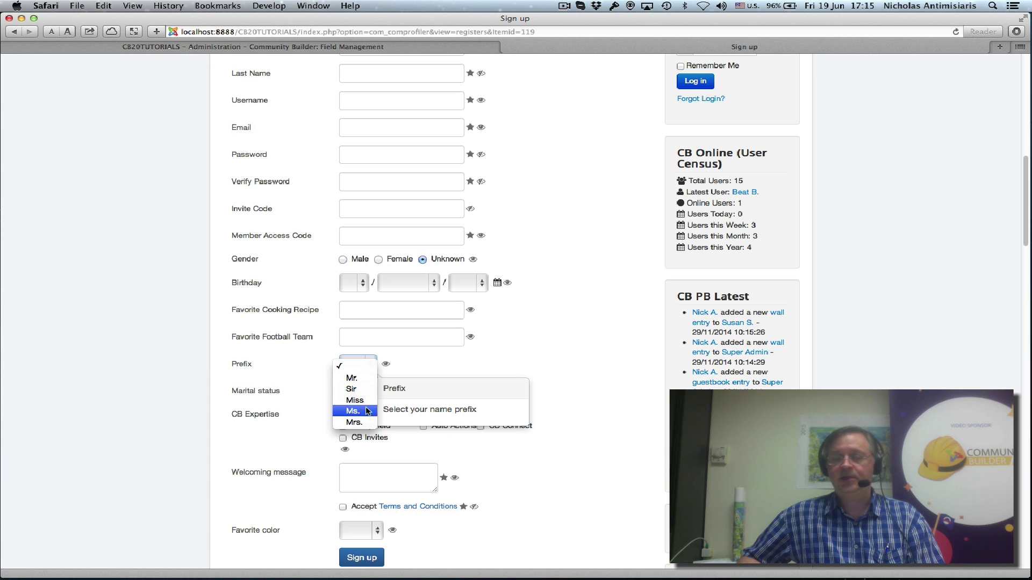
click(247, 260)
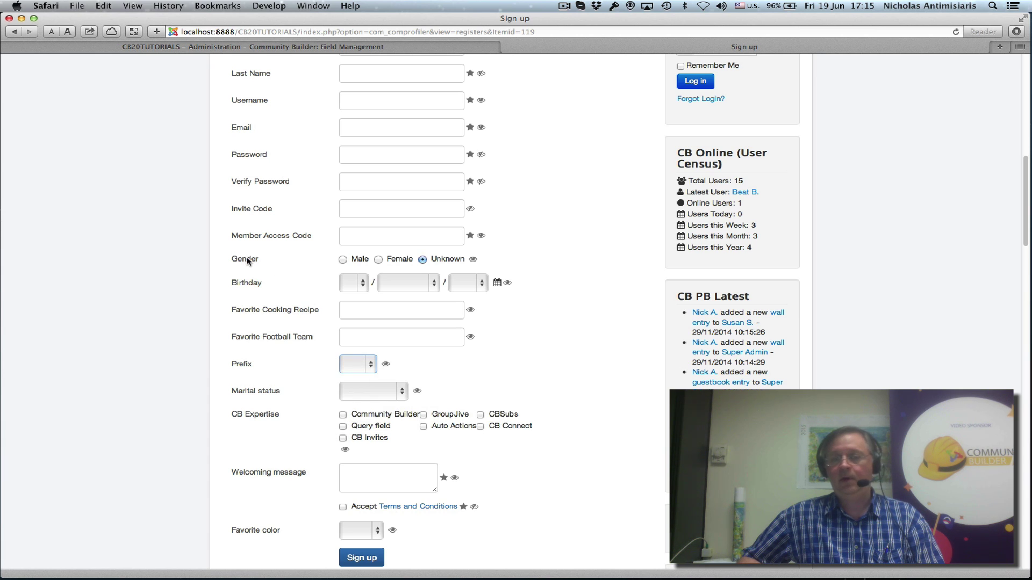